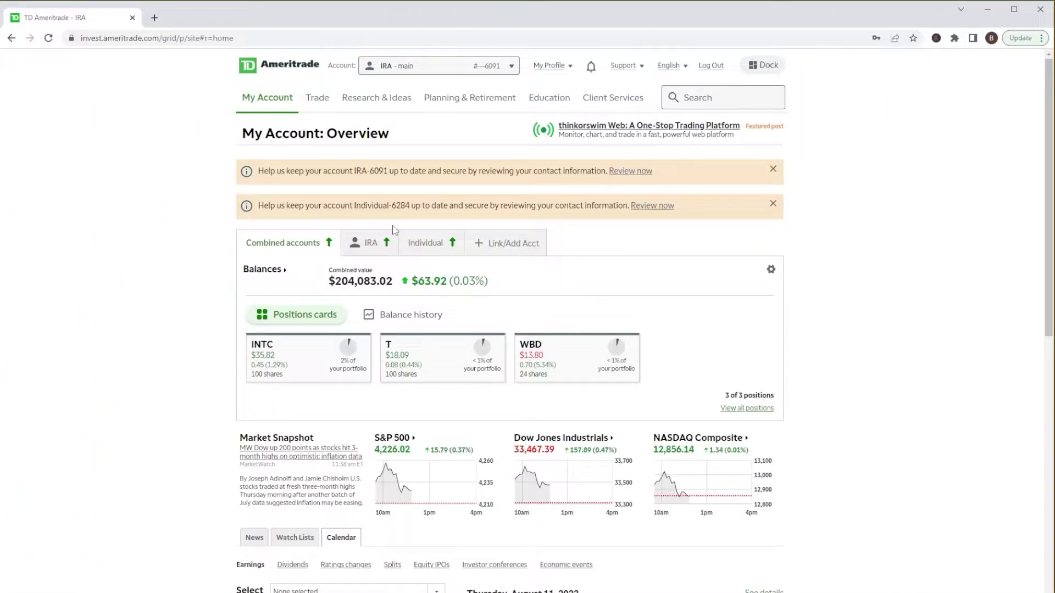
Go to the thinkorswim Trading Platforms page from the Trade menu and scroll to the desktop download
mouse_move(313, 99)
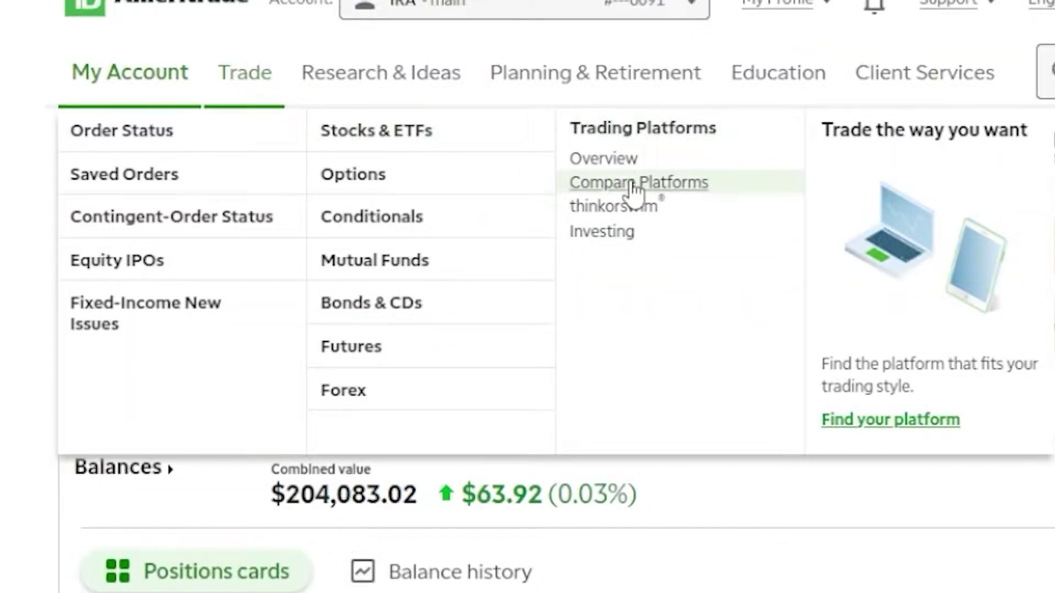
left_click(632, 214)
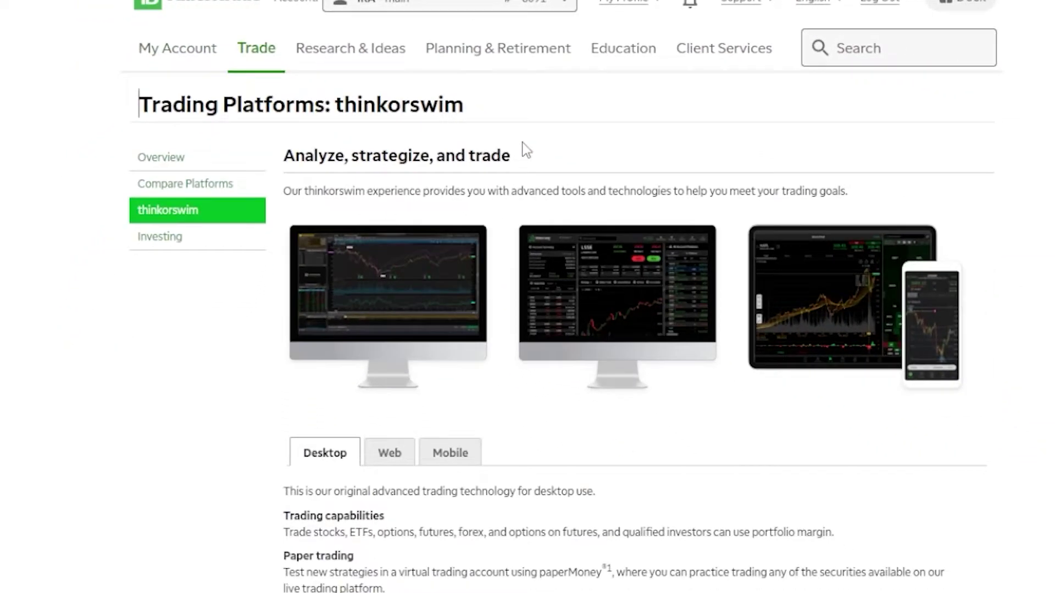
scroll(496, 228, "down", 3)
scroll(497, 228, "down", 5)
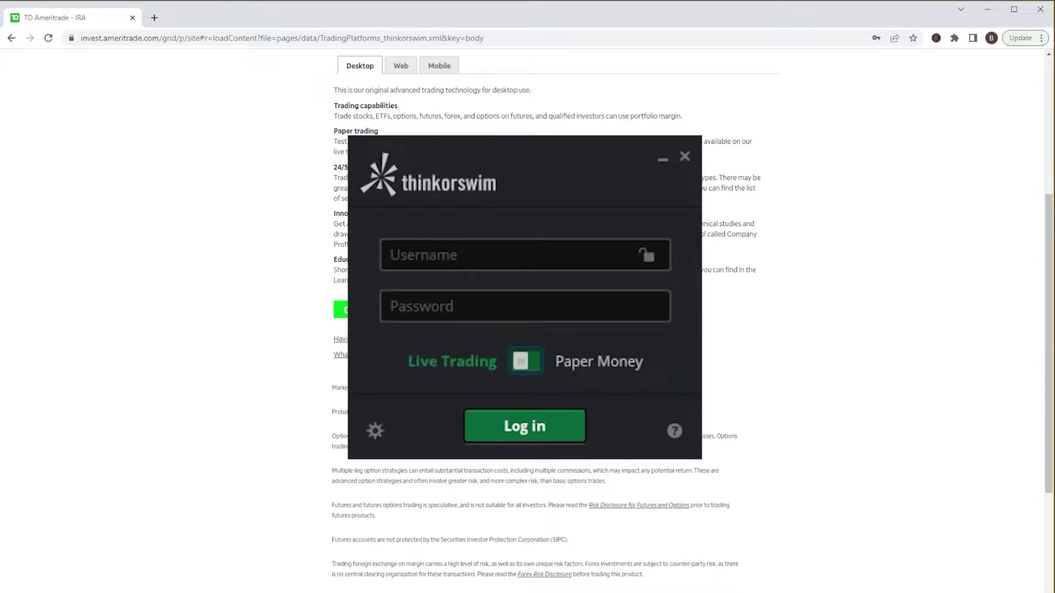
Enter the account username and password, and switch the login from Live Trading to Paper Money
left_click(448, 257)
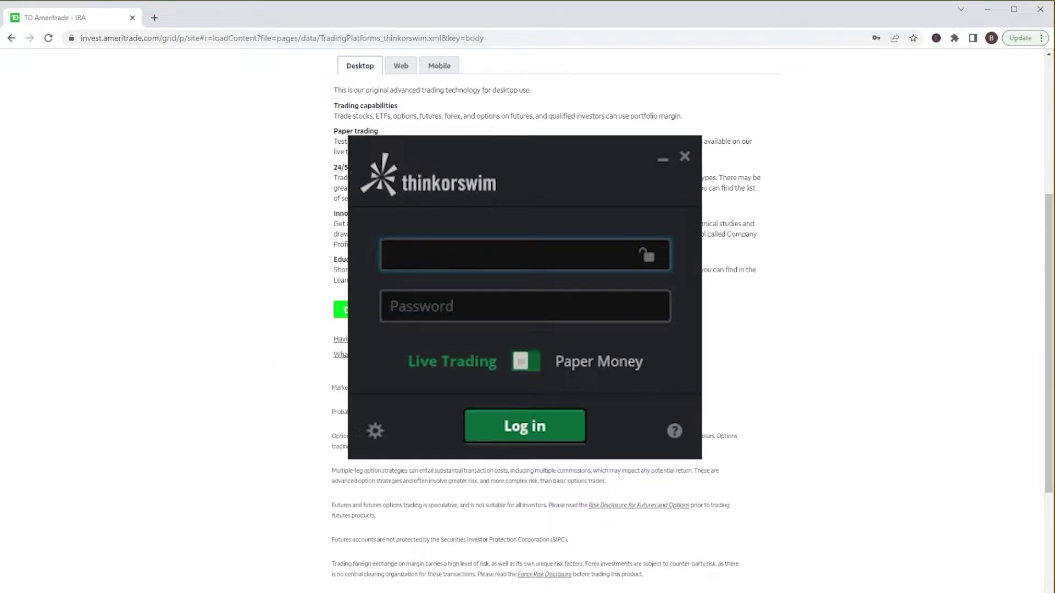
type("shortthe")
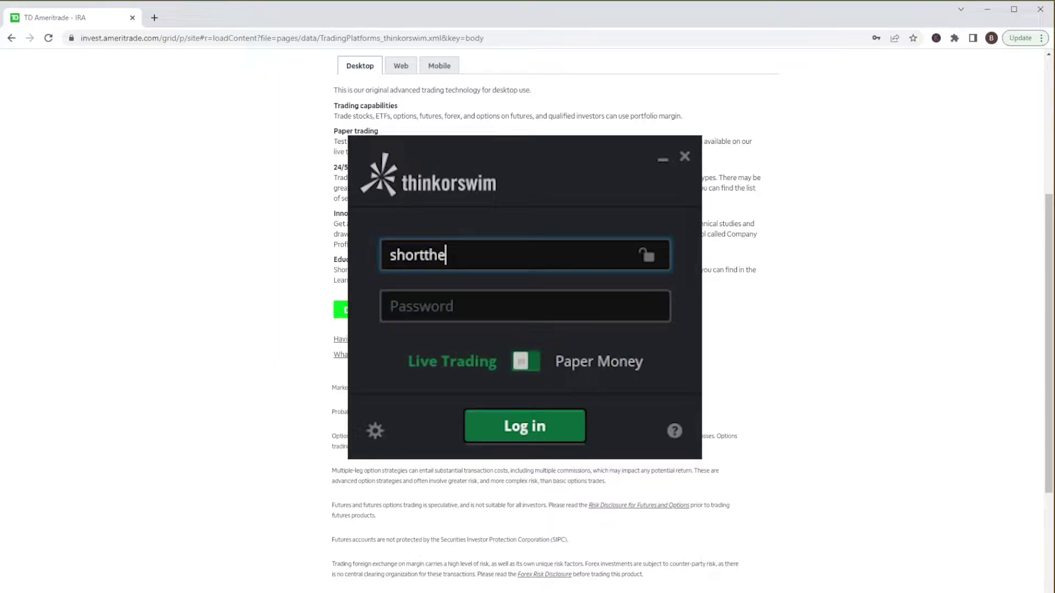
type("striek")
key("Tab")
type("•••••")
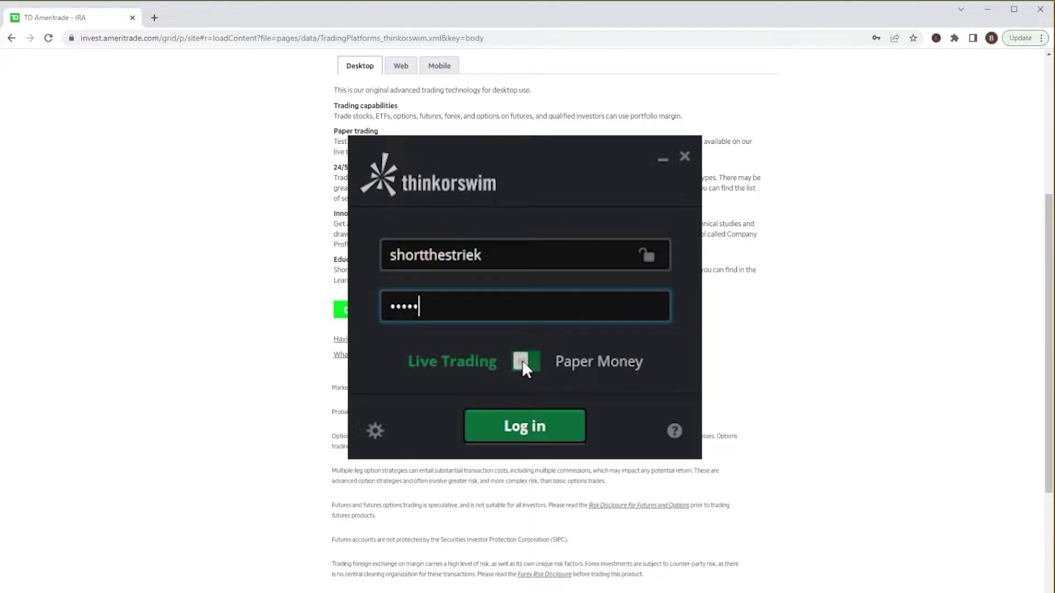
left_click(522, 360)
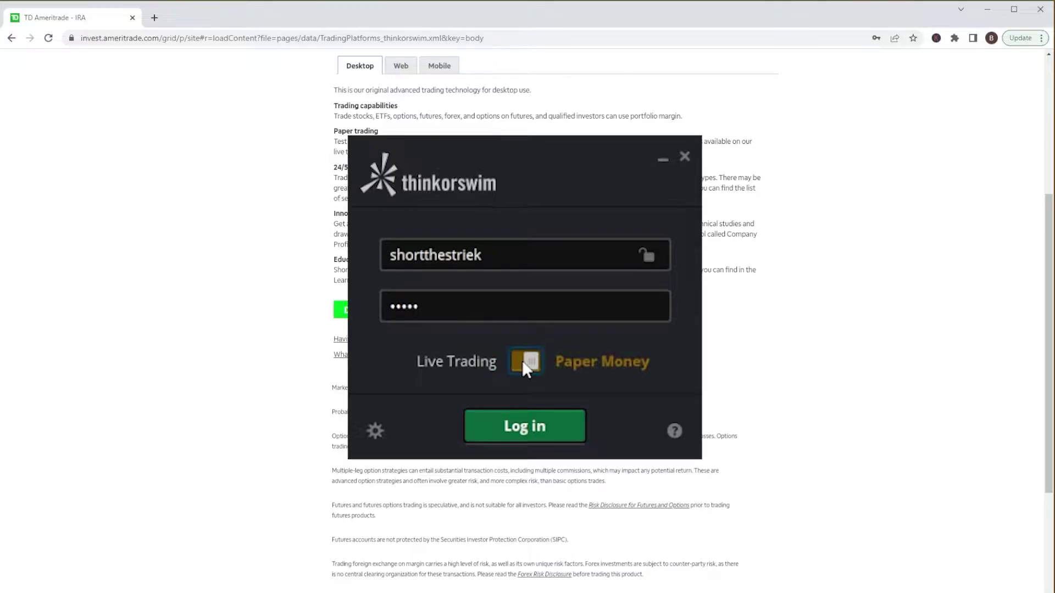
Log in and let the Paper Money platform load to Monitor's Activity and Positions
left_click(526, 430)
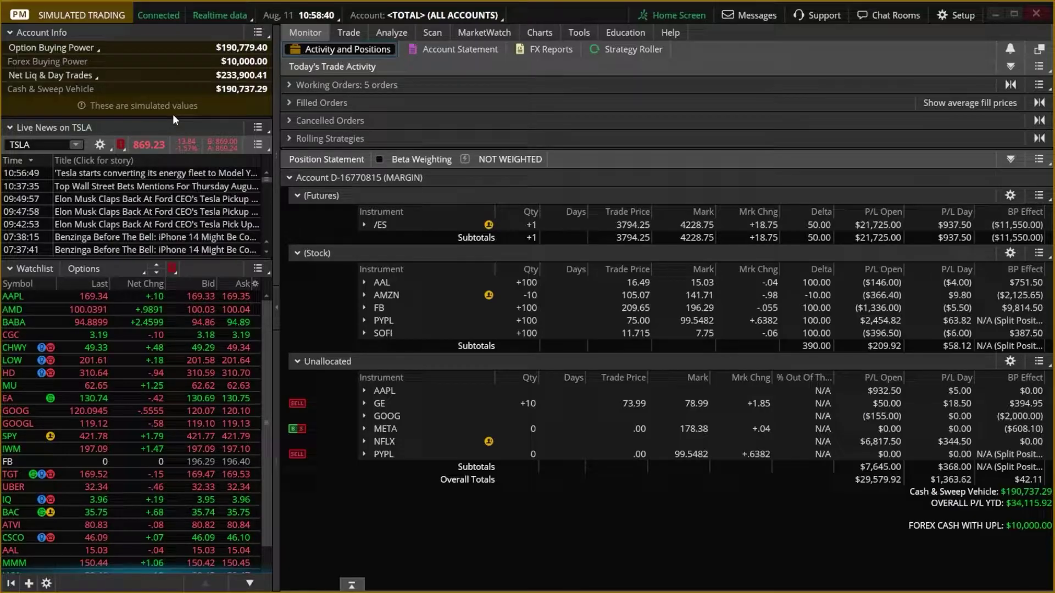
From the Charts page, confirm and send the simulated BUY +10 TSLA limit order at $869.00
left_click(548, 31)
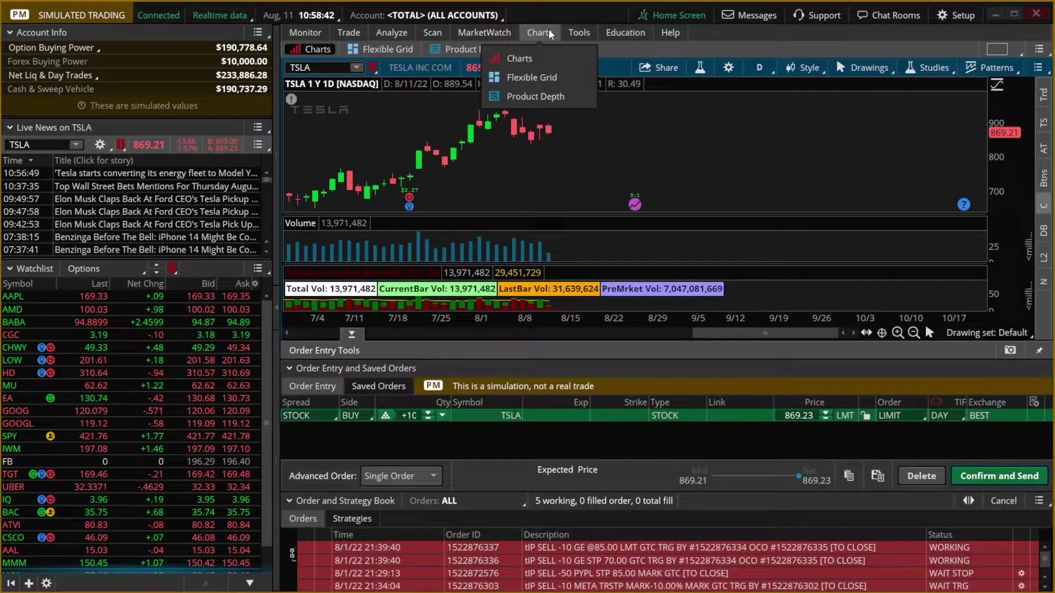
left_click(548, 30)
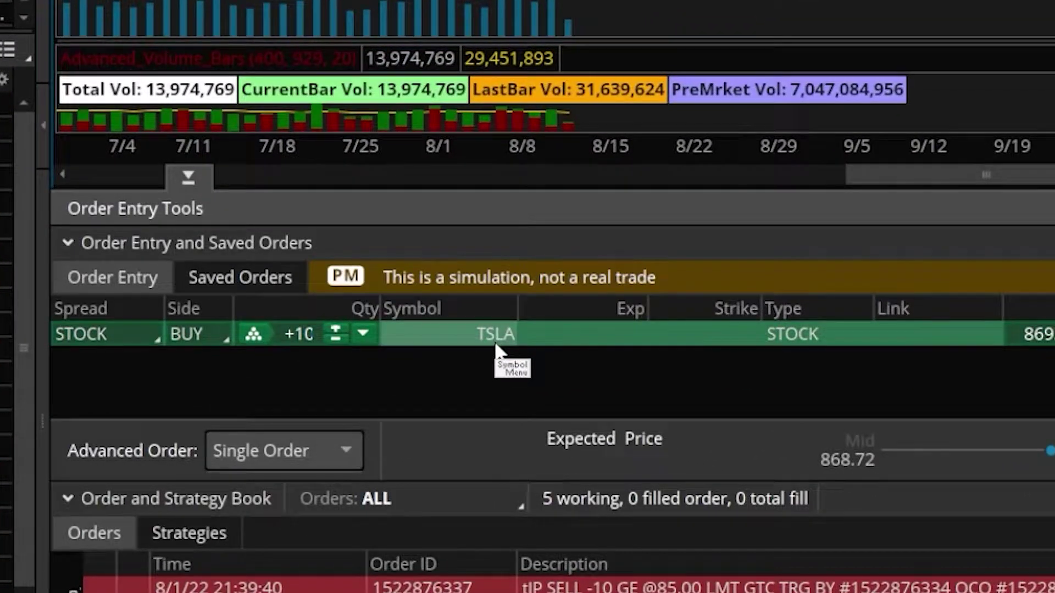
left_click(959, 449)
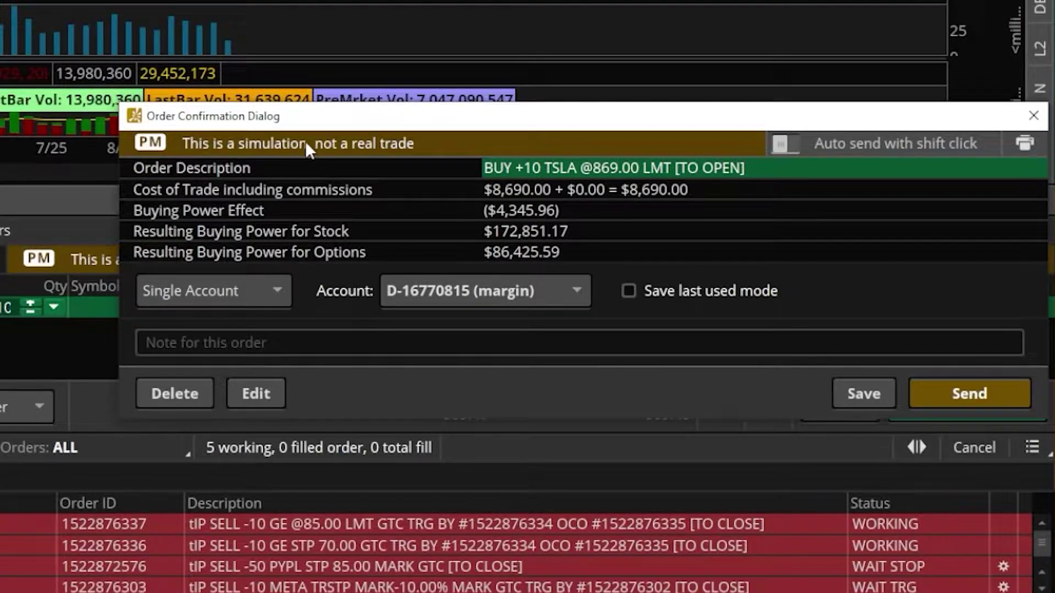
left_click(969, 394)
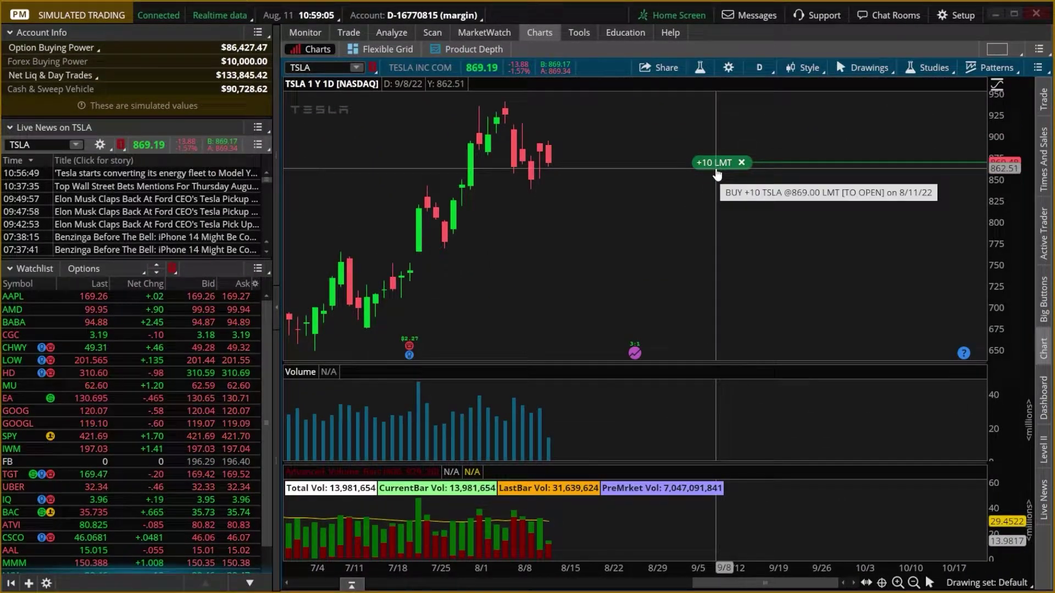
On Monitor, check Working Orders, then expand Filled Orders to see the 10-share TSLA fill at 869.00
left_click(316, 28)
left_click(302, 83)
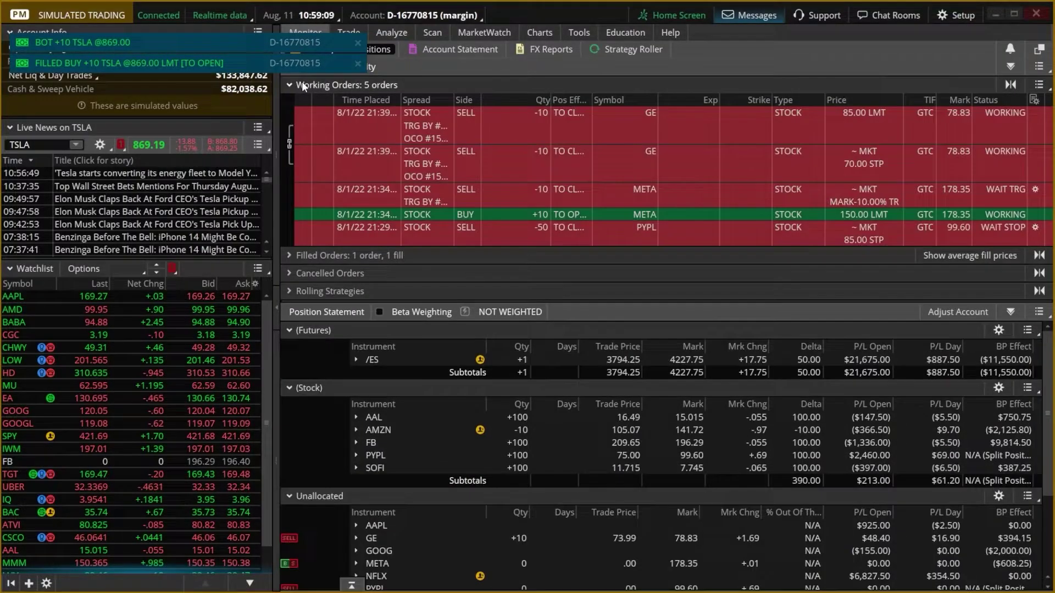
left_click(302, 90)
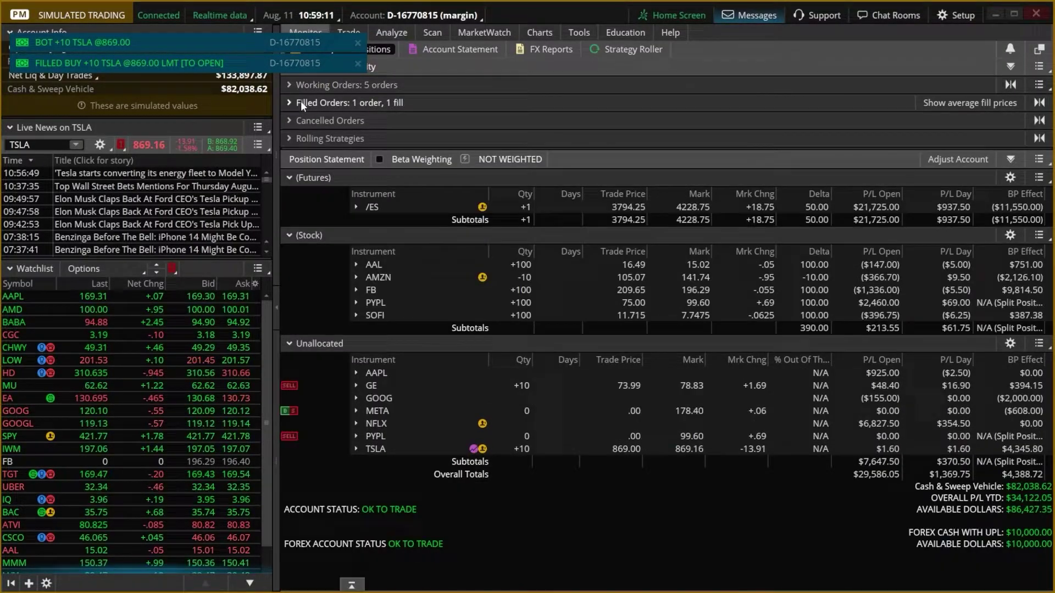
left_click(301, 101)
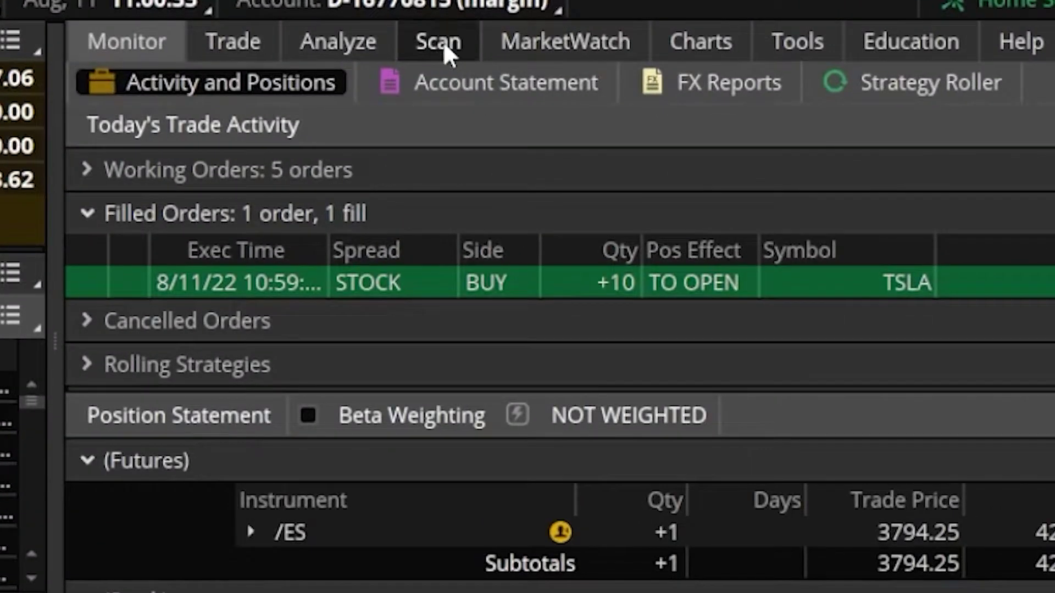
Set up a Stock Hacker scan and try adding a Study filter
left_click(443, 41)
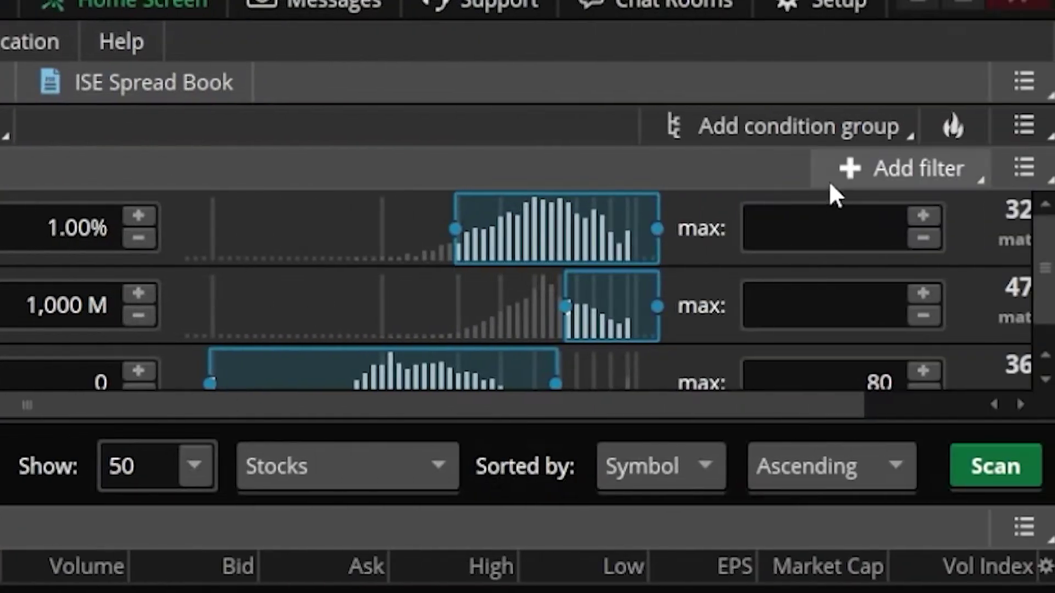
left_click(855, 173)
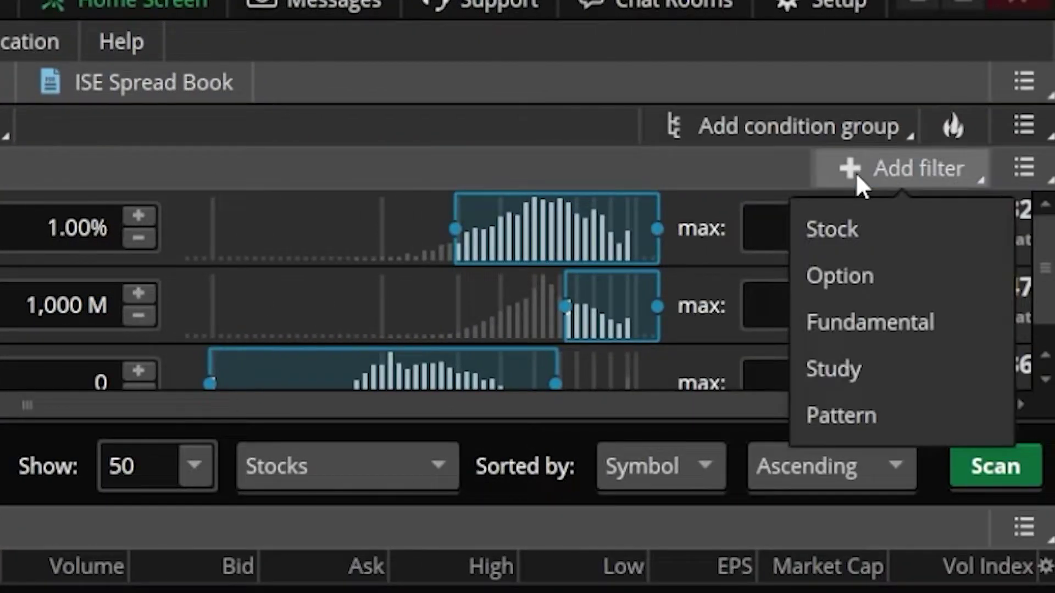
left_click(851, 367)
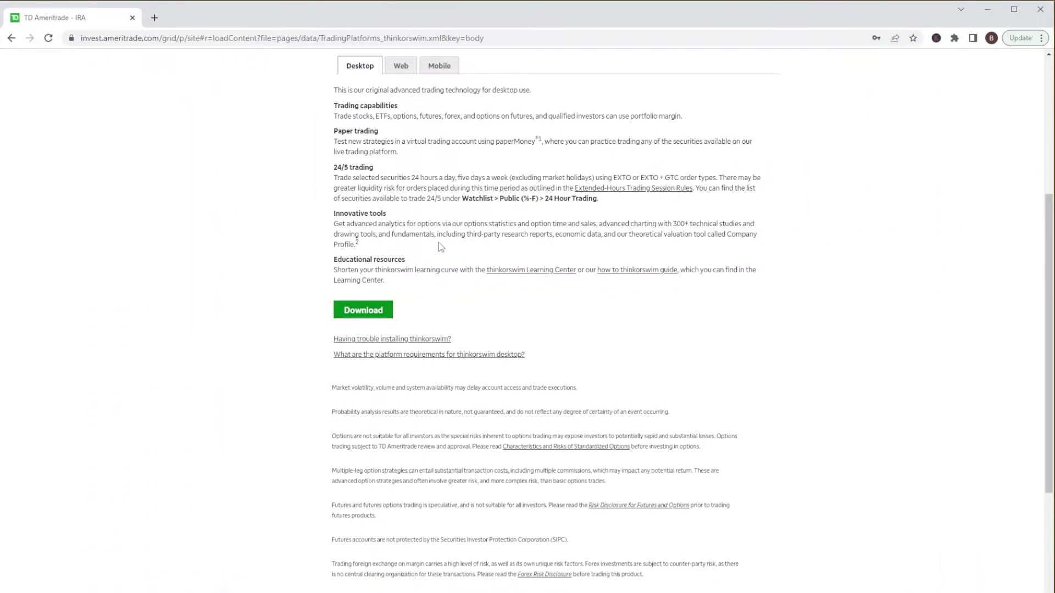
Load papermoney.thinkorswim.com in Chrome's address bar
left_click(332, 38)
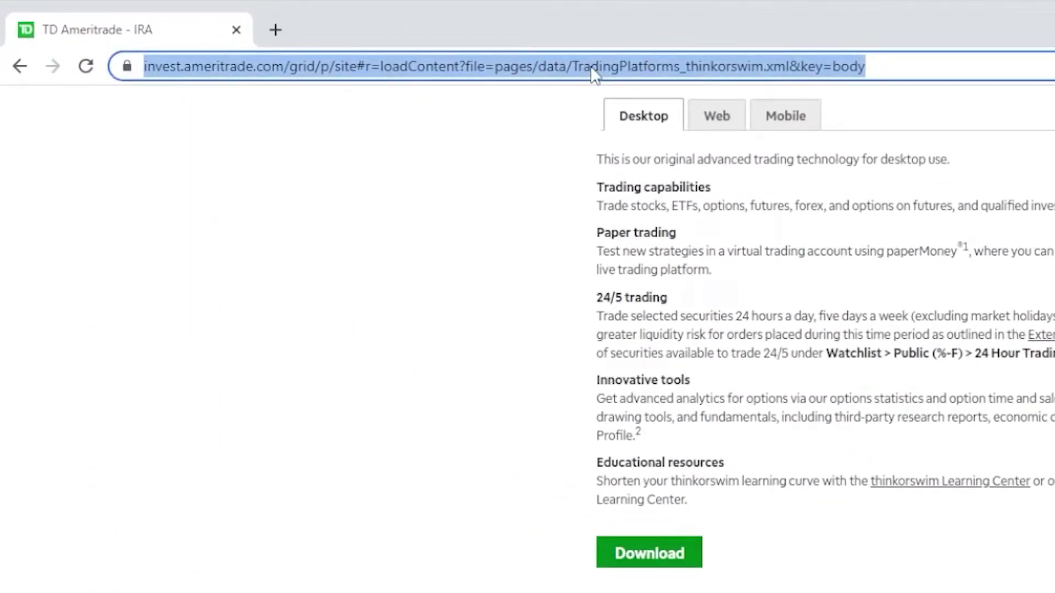
type("pape")
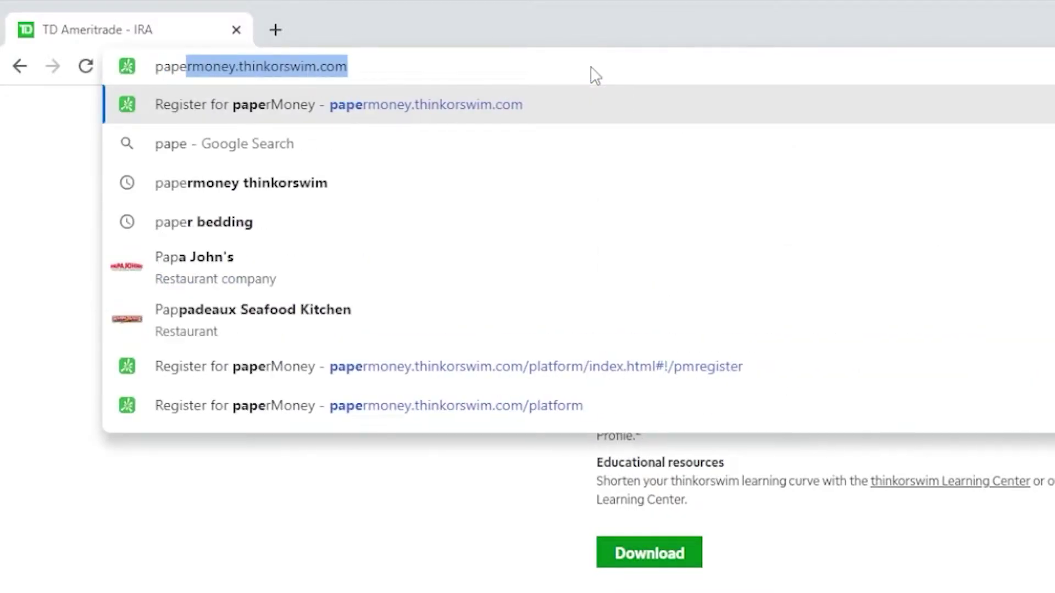
type("rmoney.thinkorswim.com")
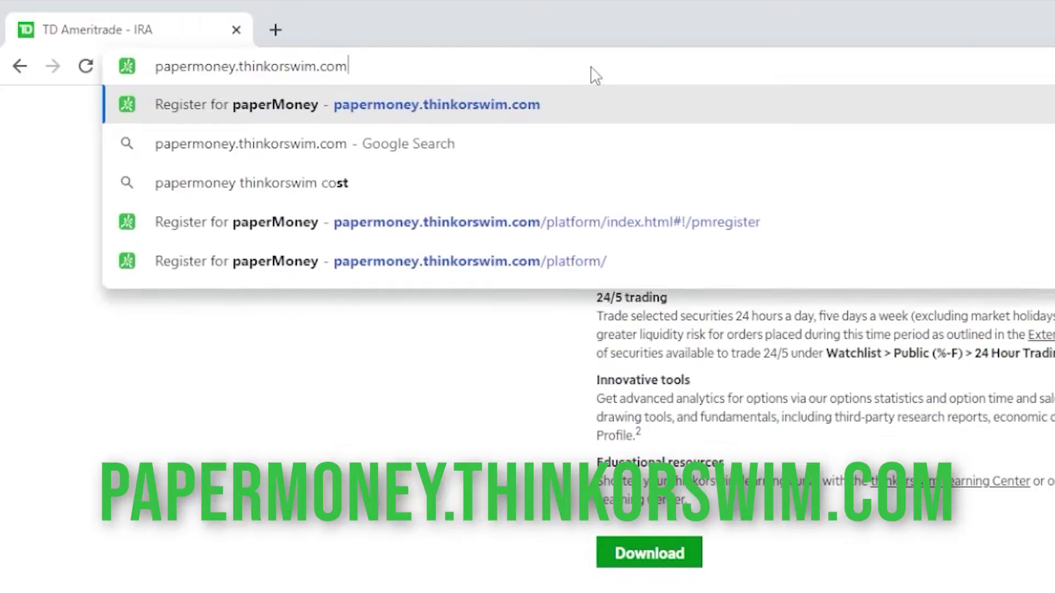
key("Return")
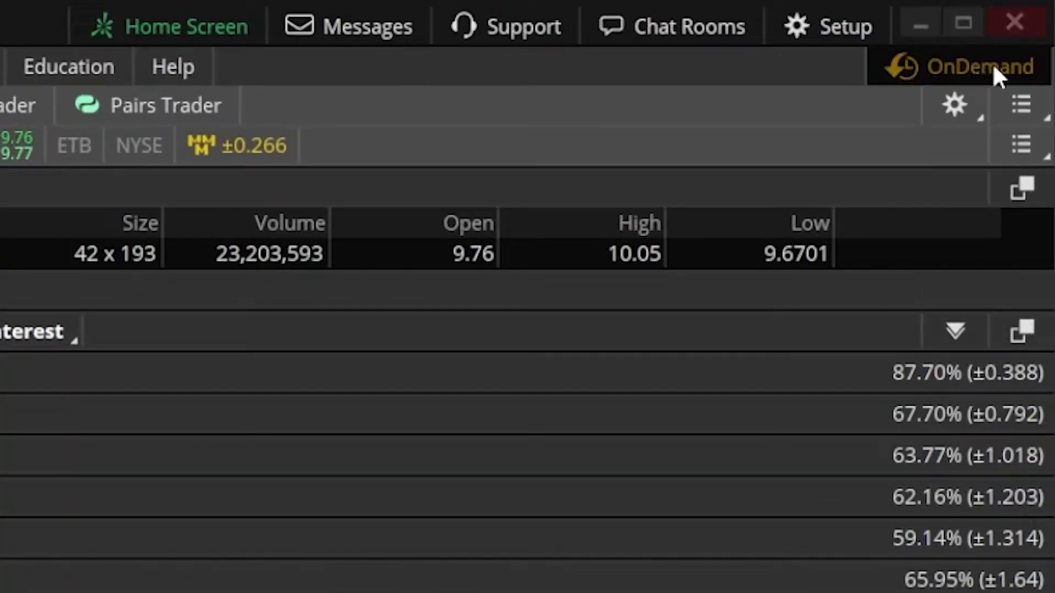
Turn on OnDemand historical replay in the virtual account
left_click(1001, 68)
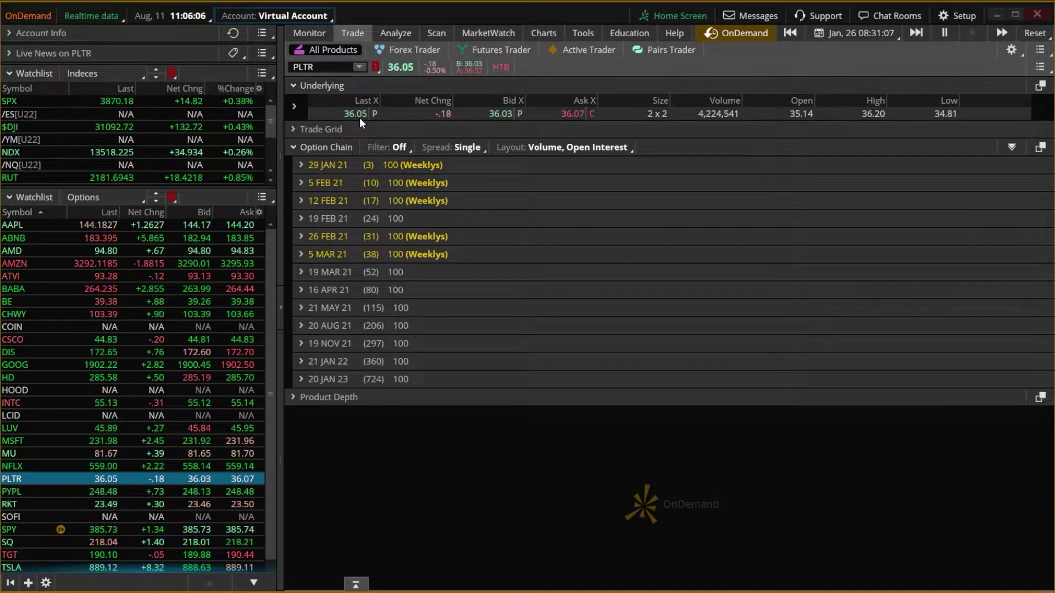
left_click(552, 30)
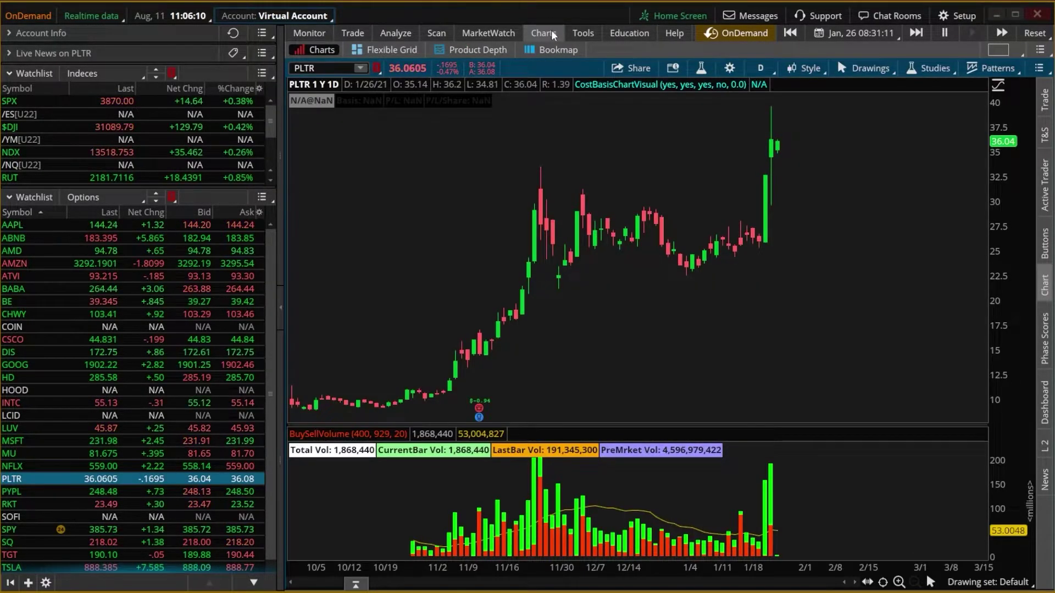
left_click(761, 68)
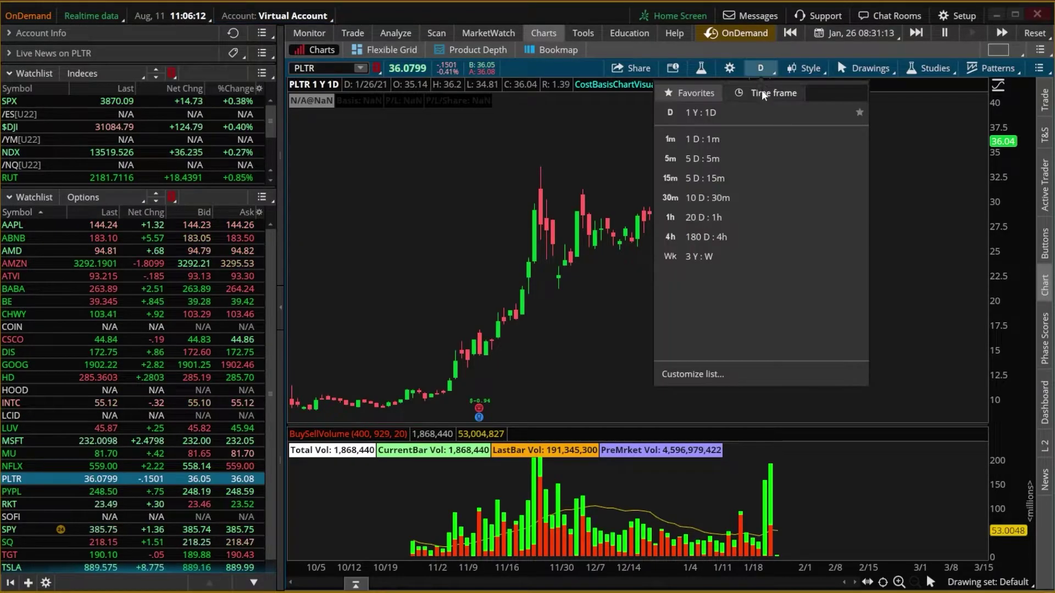
left_click(723, 138)
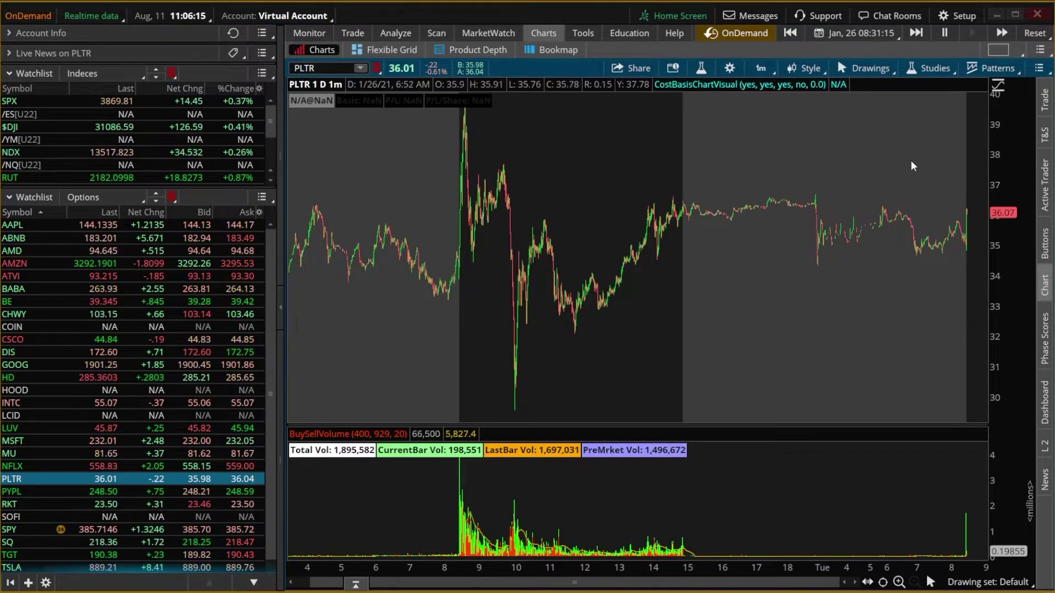
left_click_drag(912, 160, 977, 167)
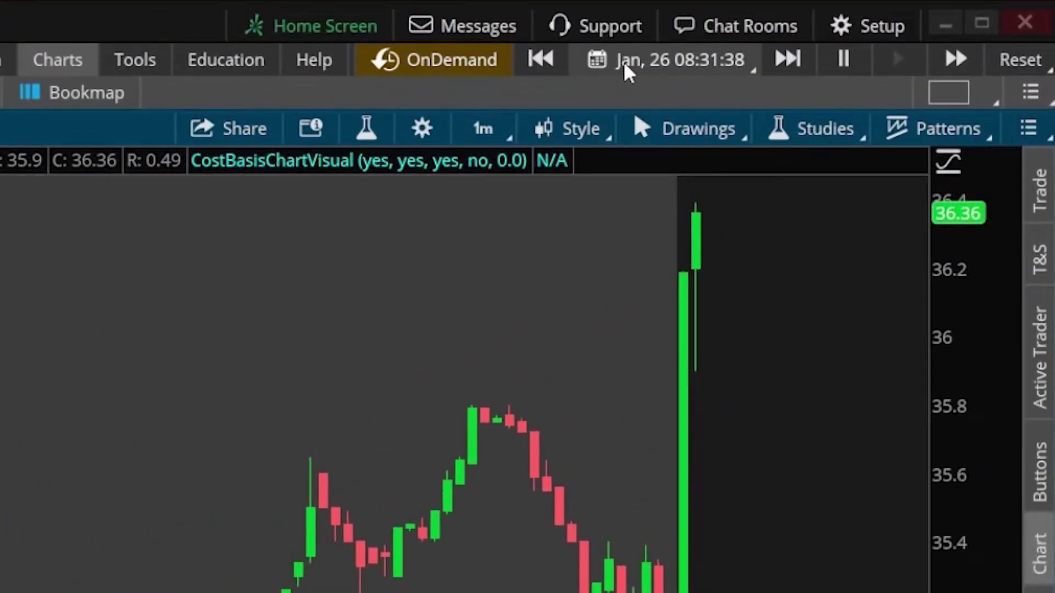
Move the OnDemand replay date back to October 13, 2020 with the start hour set to 09
left_click(626, 73)
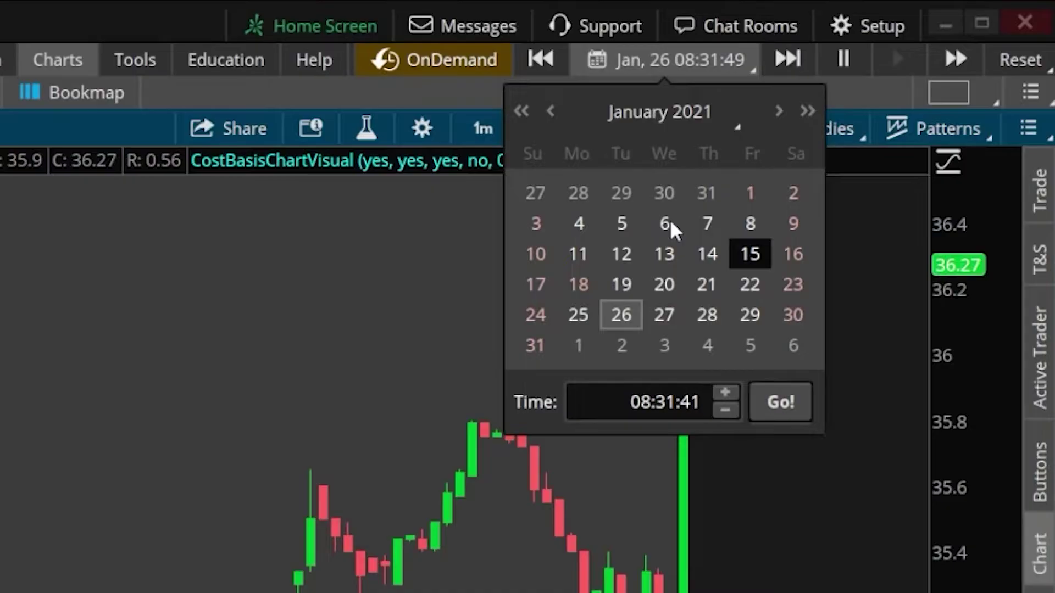
left_click(552, 112)
left_click(552, 113)
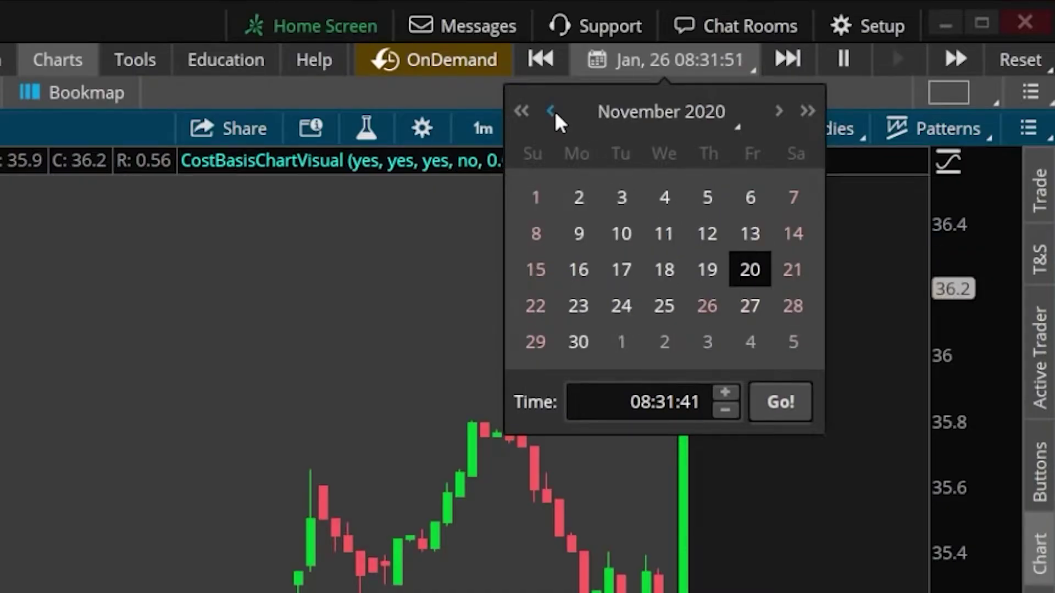
left_click(552, 112)
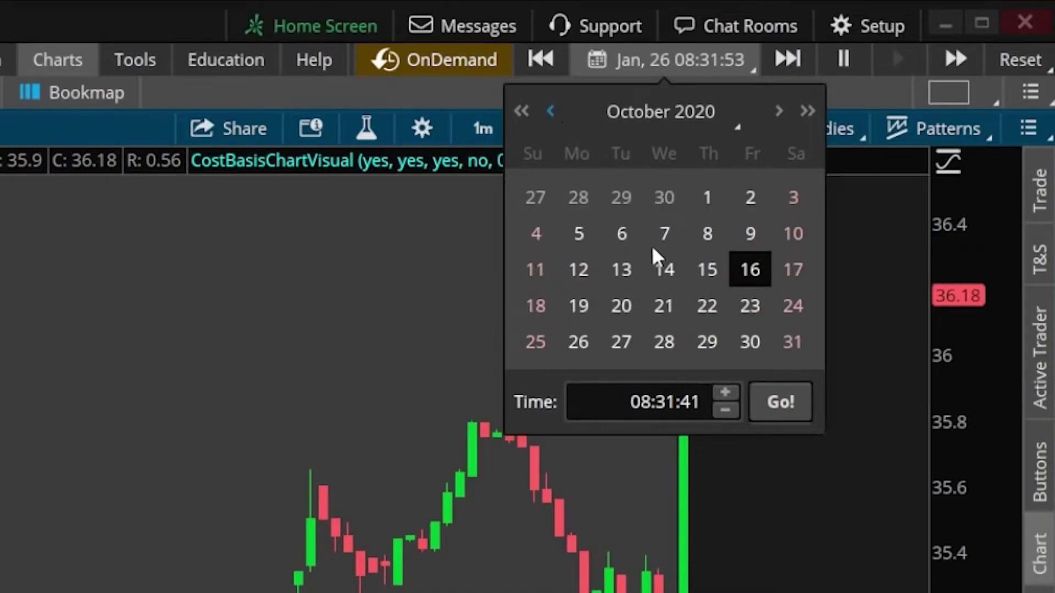
left_click(624, 274)
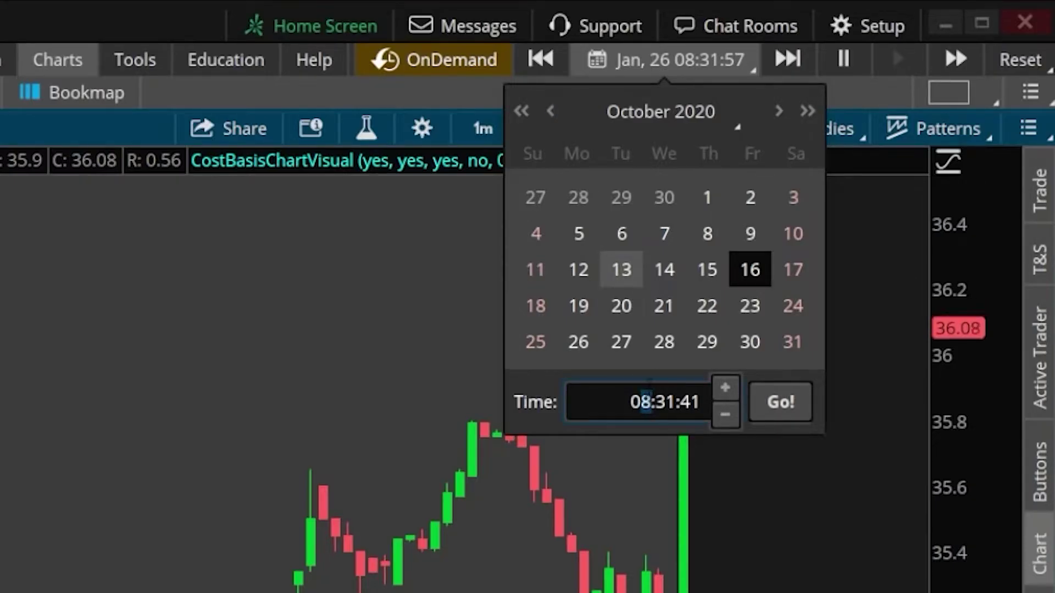
left_click(648, 398)
type("9")
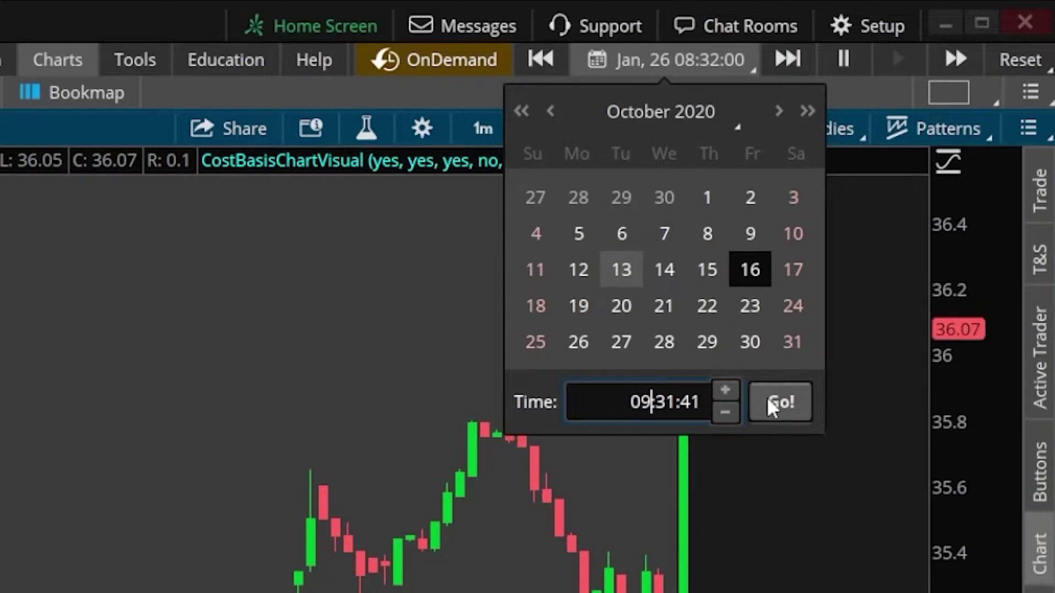
left_click(778, 405)
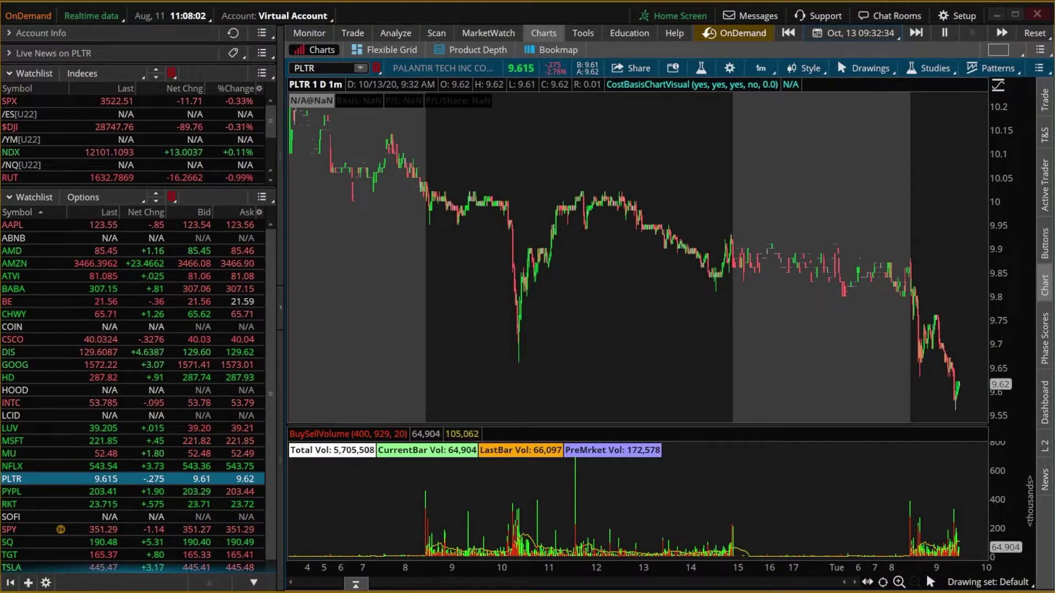
Chart DIS and buy 10 shares at the last price, filling at $129.58
left_click(313, 68)
type("DIS")
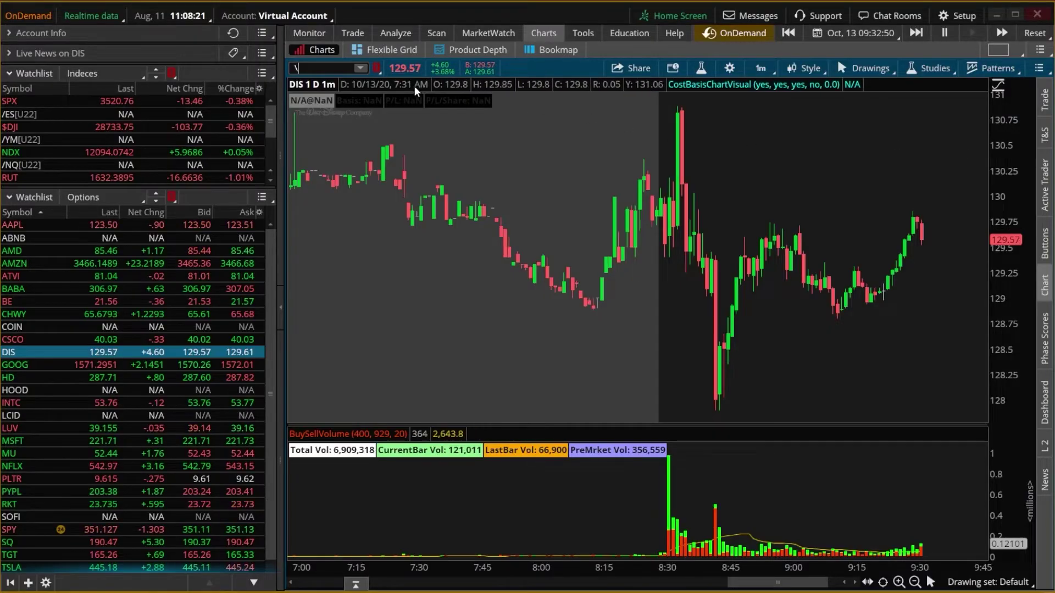
left_click(394, 68)
left_click(380, 90)
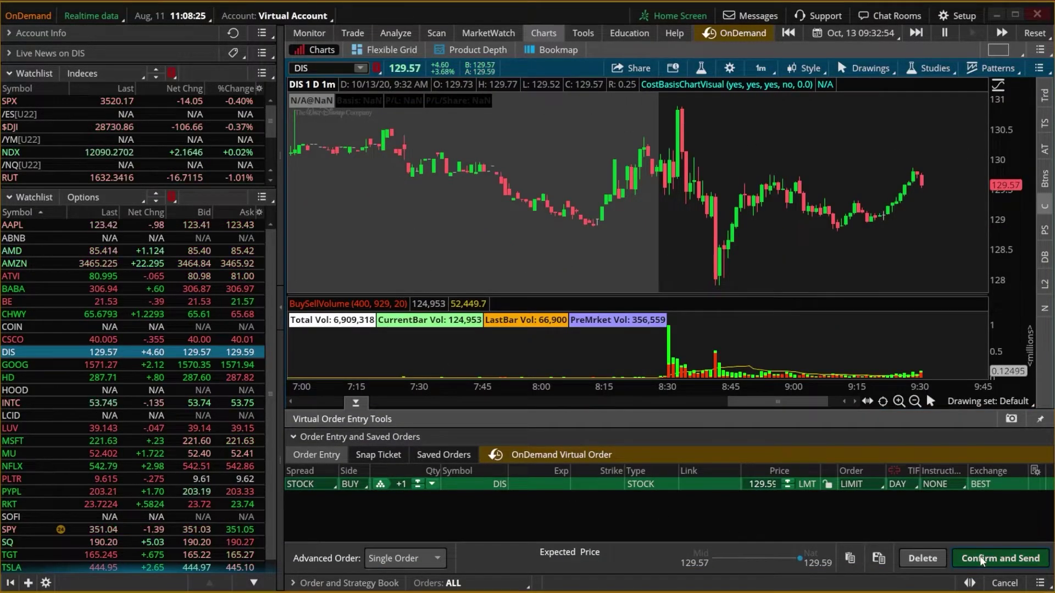
left_click(981, 556)
left_click(984, 548)
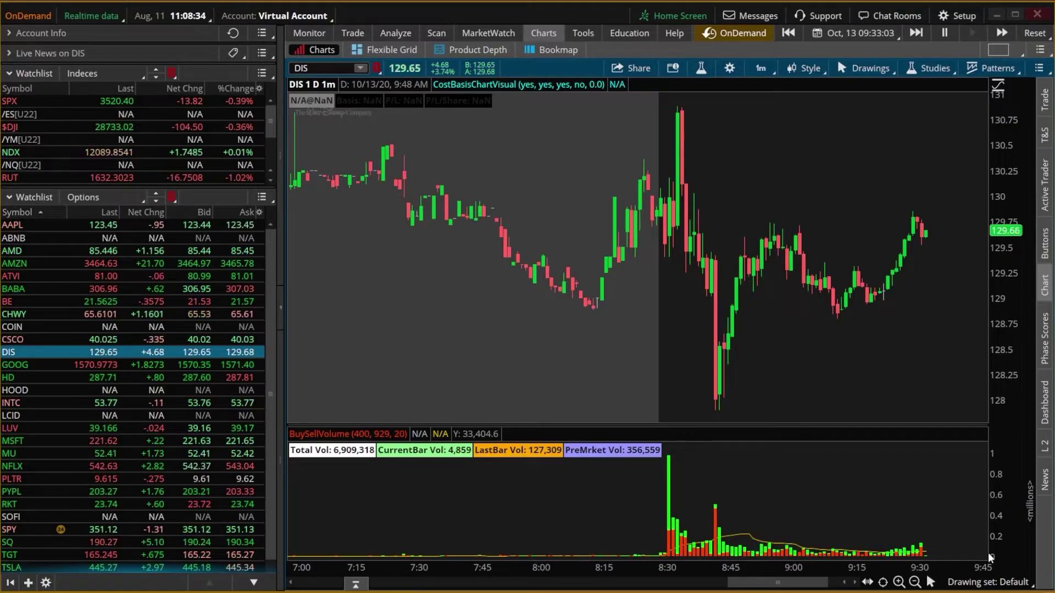
Move the replay to January 7, 2021 and check the 10 DIS shares' $480.40 profit on Monitor
left_click(852, 32)
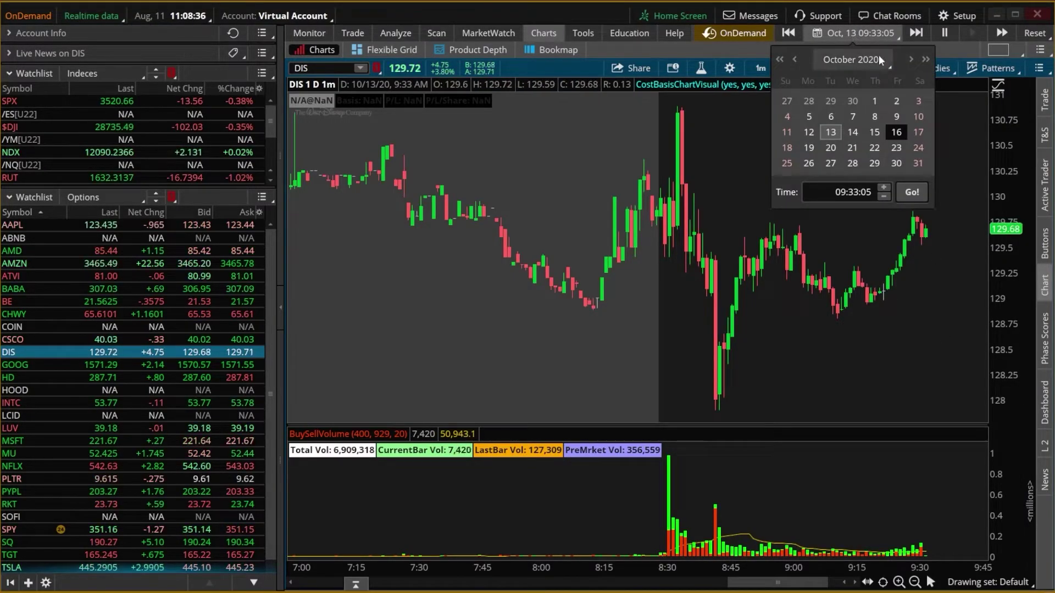
left_click(911, 58)
left_click(910, 59)
left_click(910, 59)
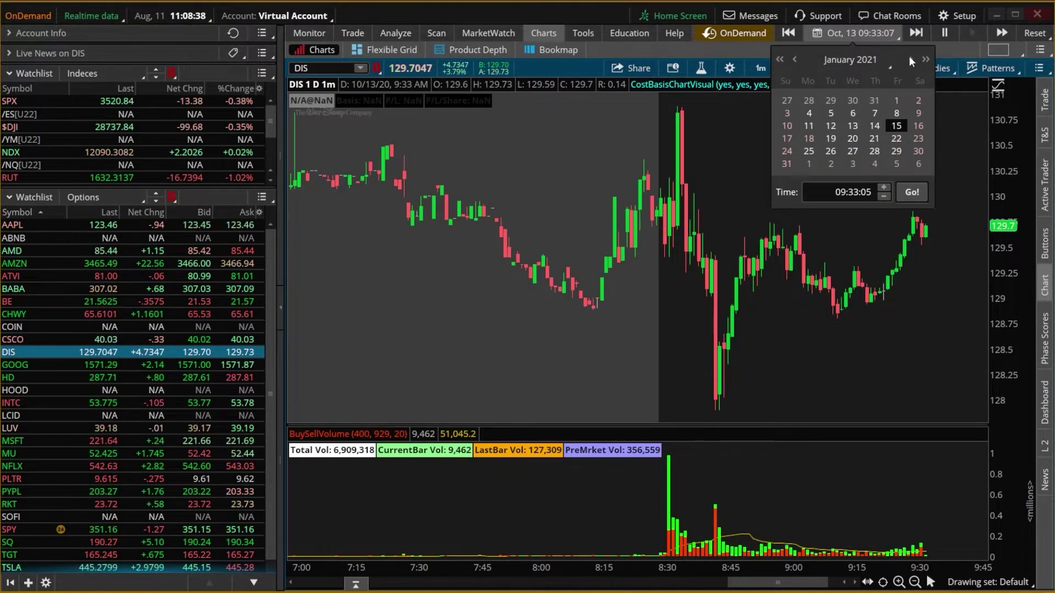
left_click(875, 114)
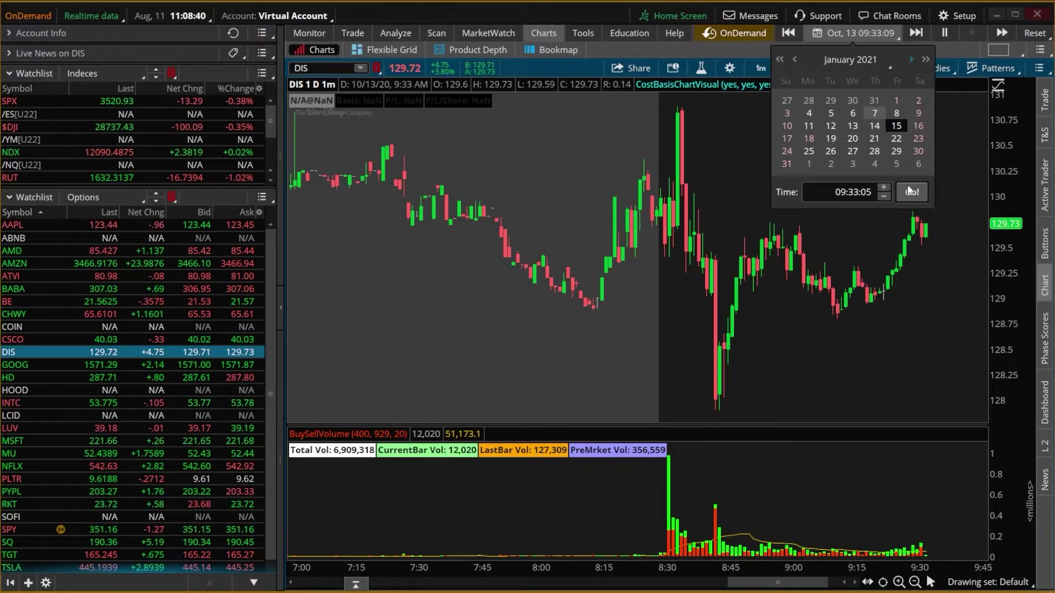
left_click(910, 188)
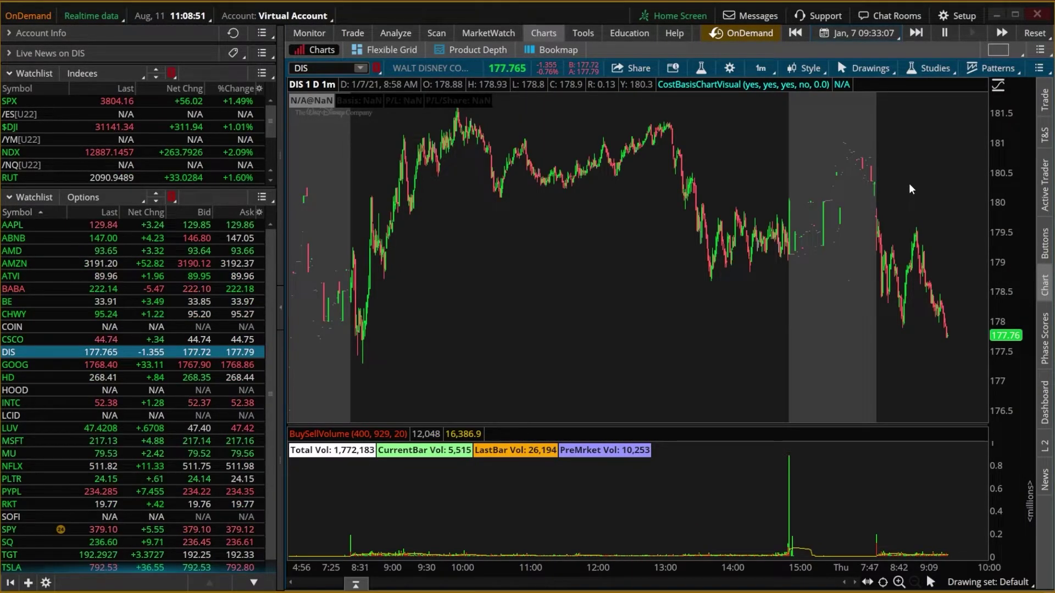
left_click(324, 33)
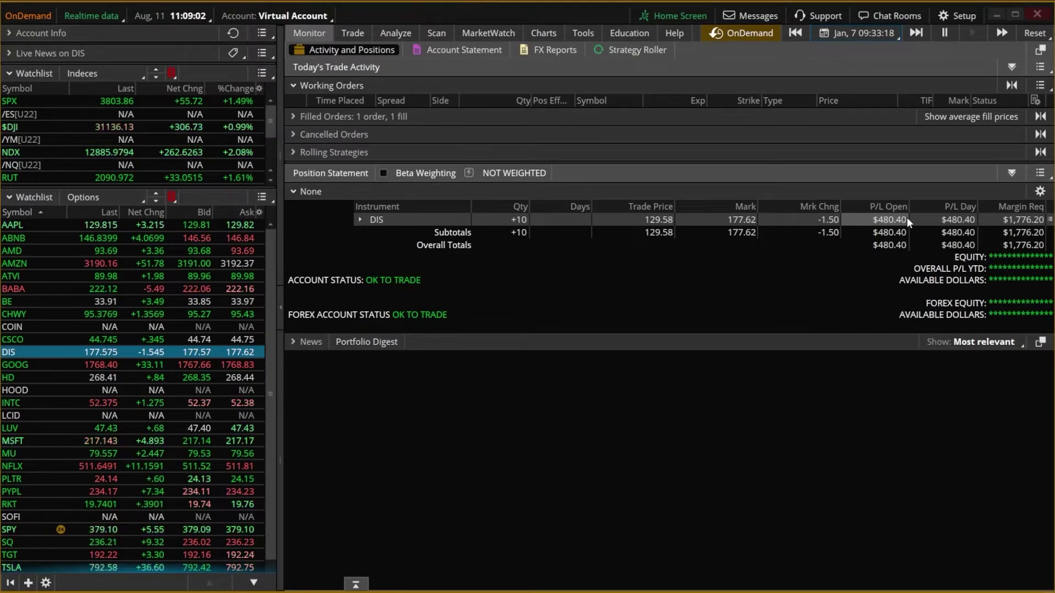
Buy one DIS 18 JUN 21 160 put at $8.25 from the option chain
left_click(354, 32)
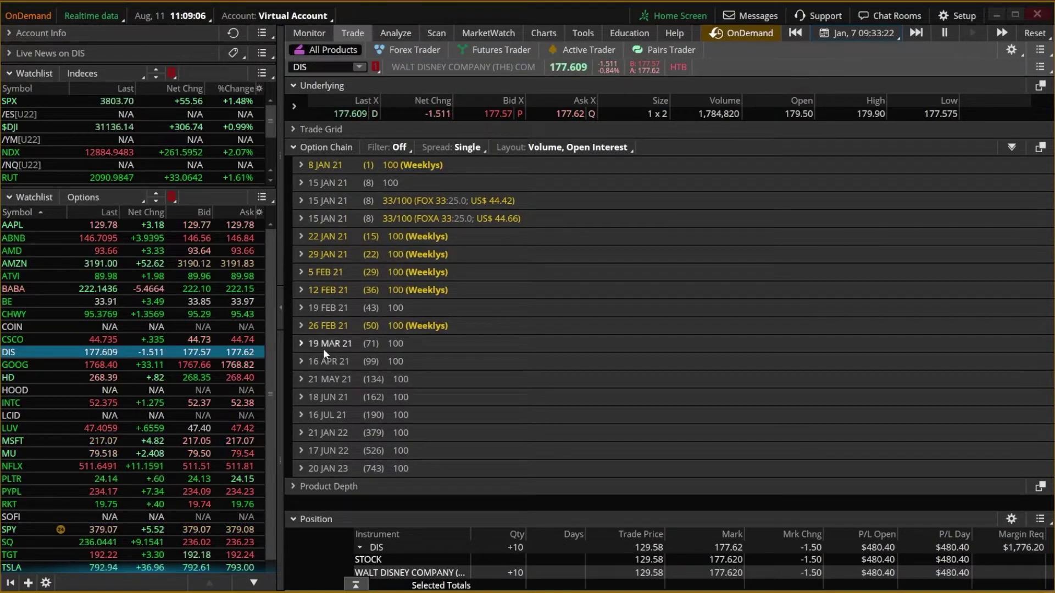
left_click(301, 397)
scroll(645, 440, "down", 2)
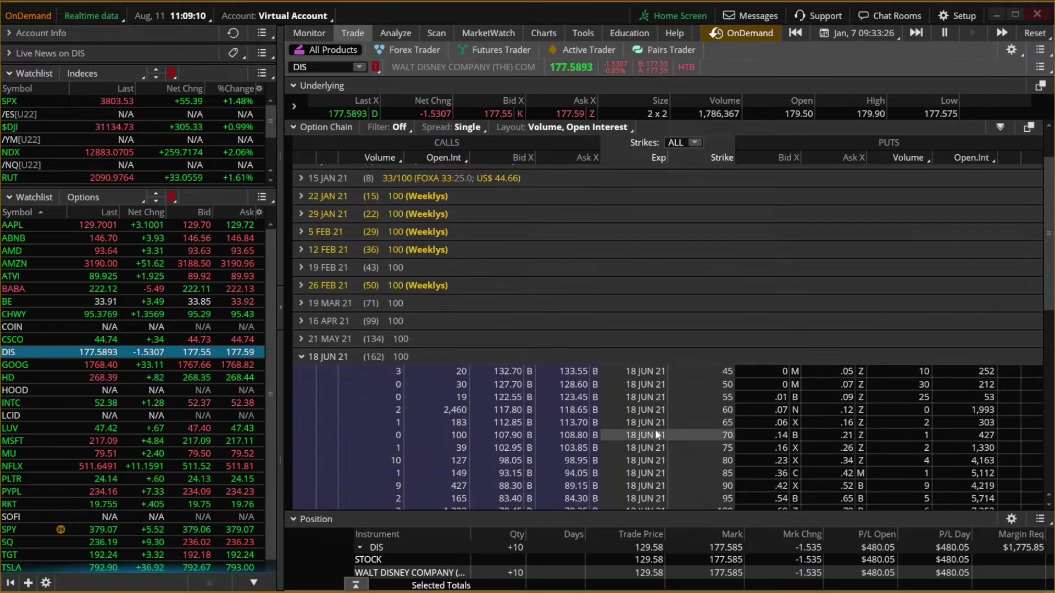
scroll(659, 426, "down", 6)
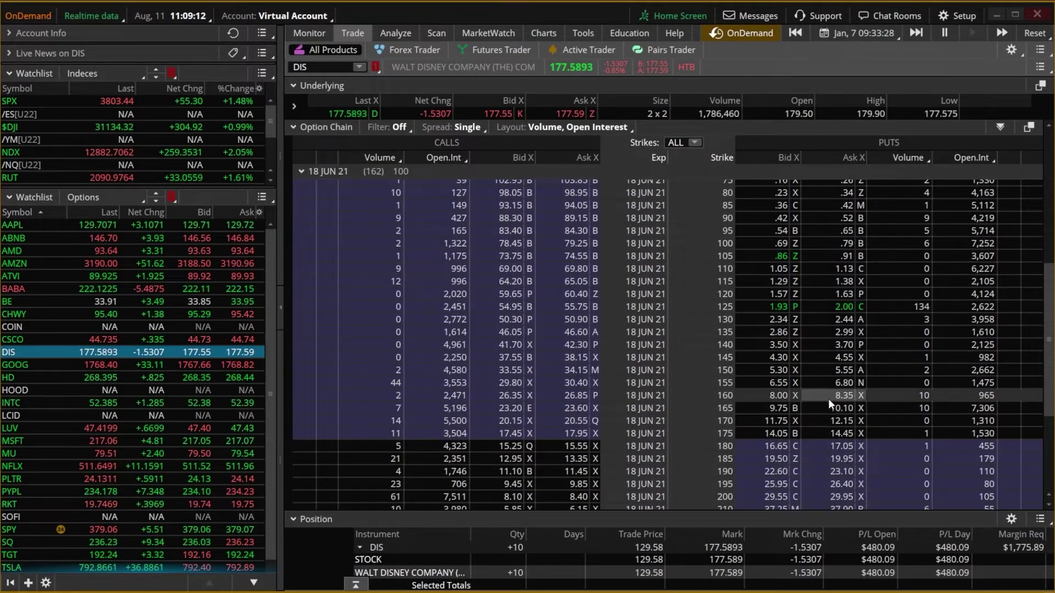
left_click(840, 399)
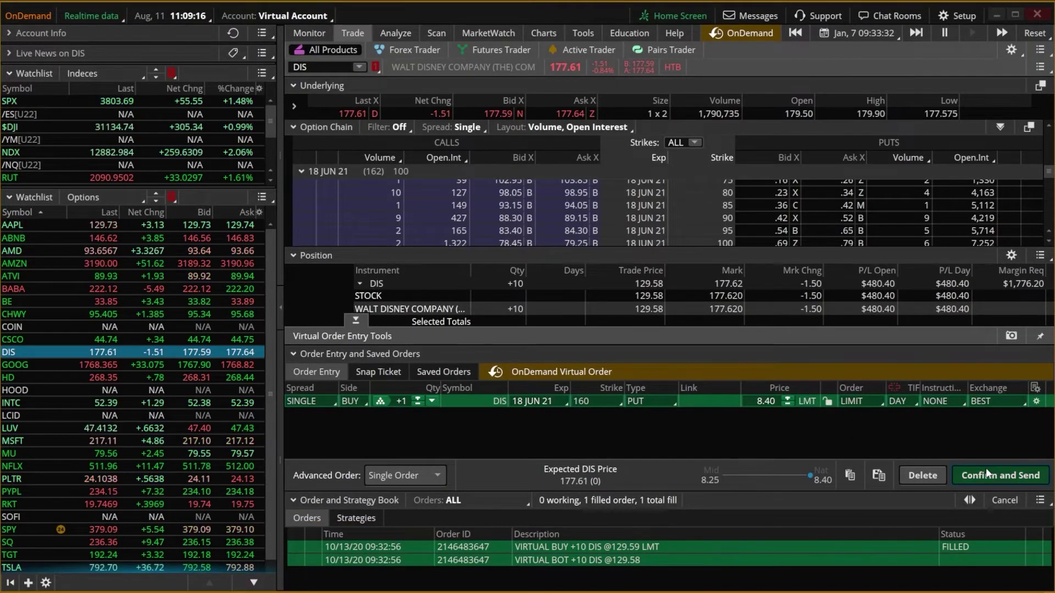
left_click(986, 467)
left_click(991, 464)
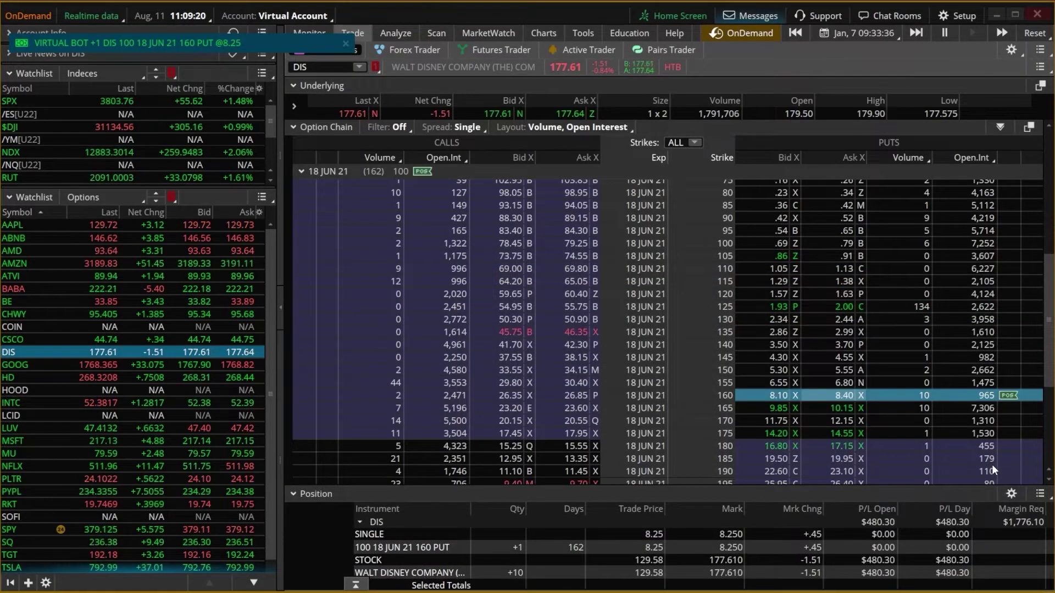
Advance the OnDemand replay four months to May 19, 2021, with DIS near 168.10
left_click(850, 34)
left_click(913, 58)
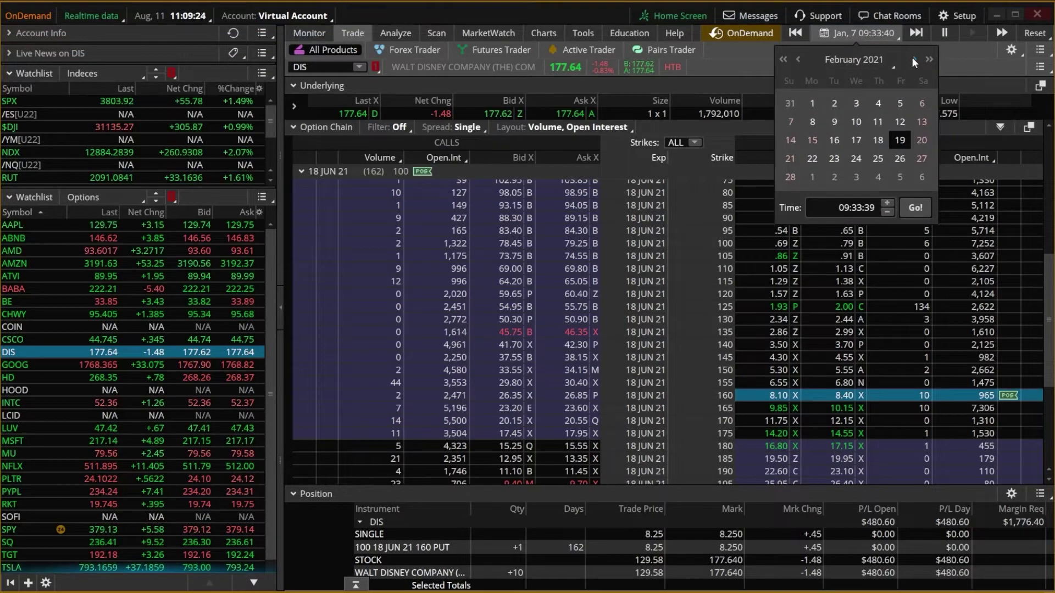
left_click(913, 59)
left_click(913, 59)
left_click(913, 59)
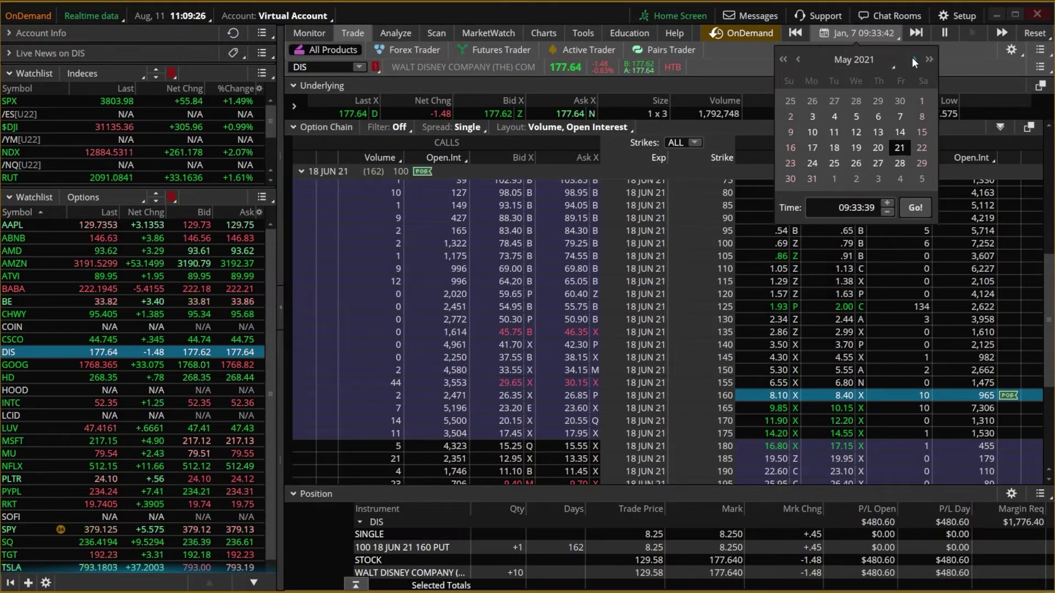
left_click(856, 148)
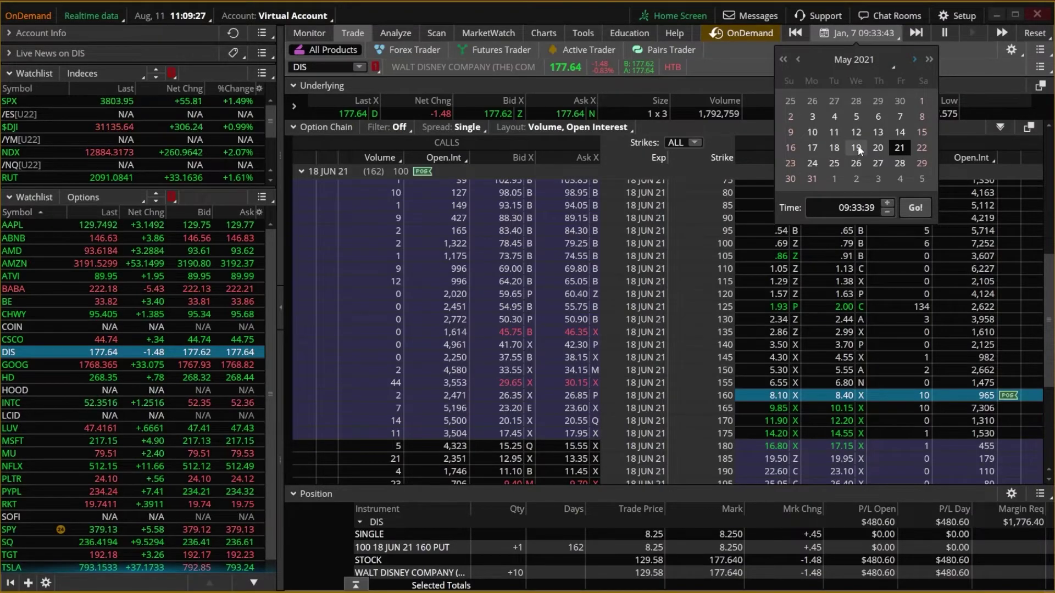
left_click(912, 207)
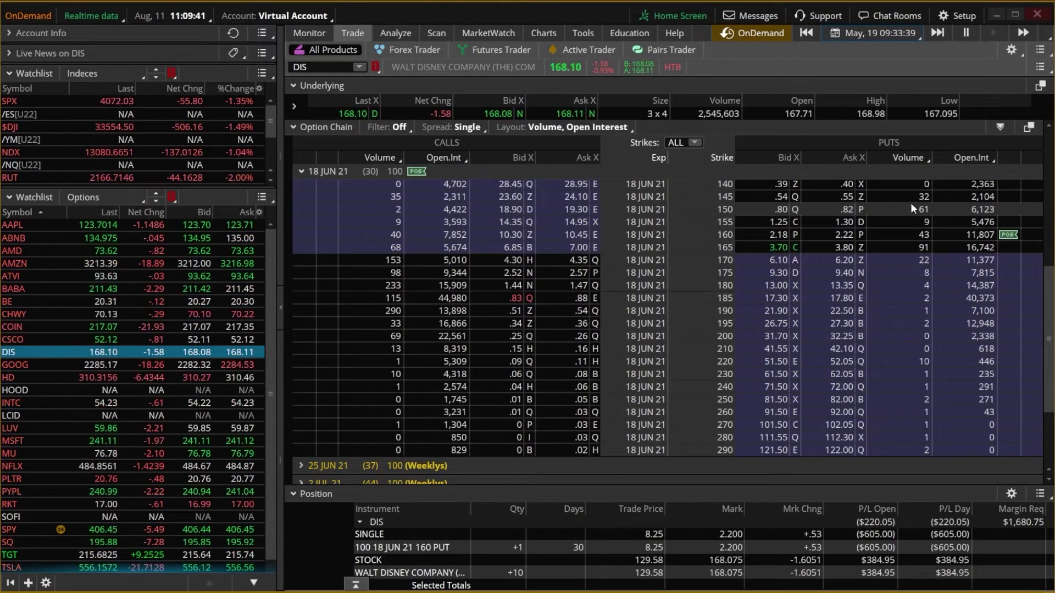
Expand the DIS position on Monitor to show the 160 put's loss and the stock's gain
left_click(299, 33)
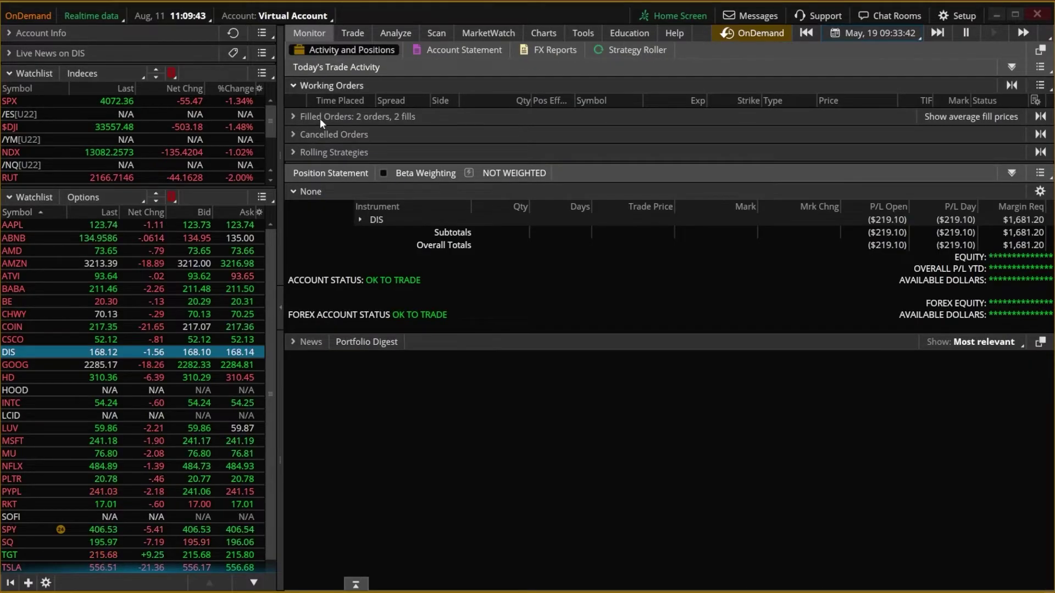
left_click(359, 219)
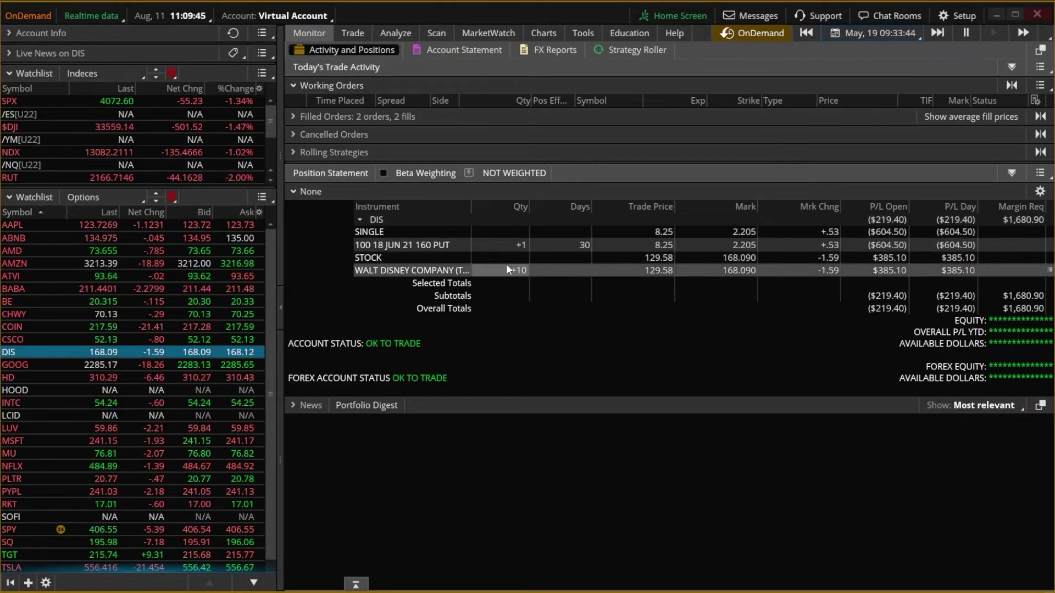